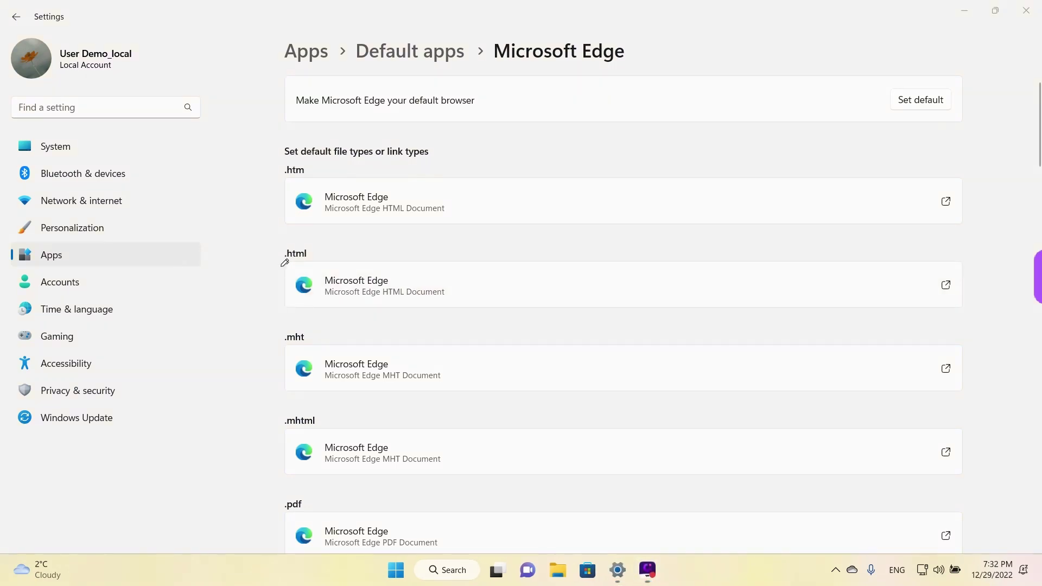
# Step: Close the Settings window showing the Microsoft Edge default app page
pyautogui.moveTo(276, 266); pyautogui.dragTo(324, 264)
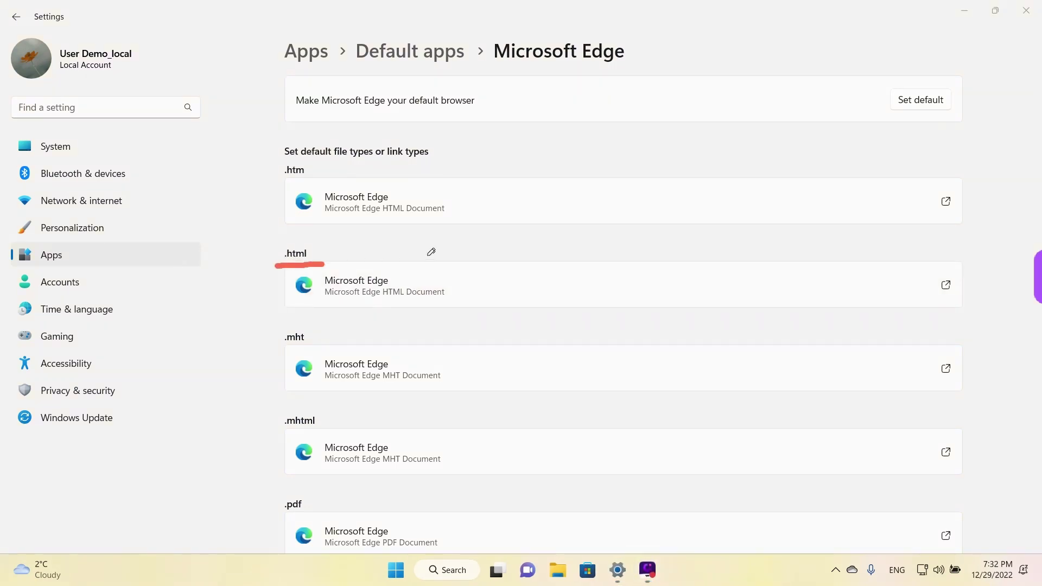
pyautogui.press('Escape')
pyautogui.moveTo(765, 4); pyautogui.dragTo(456, 139)
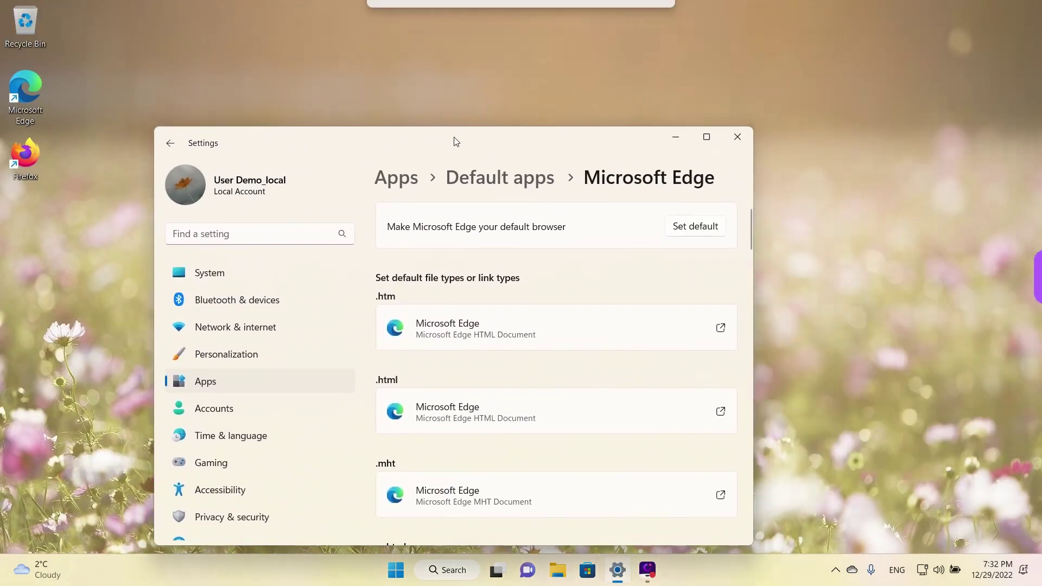
pyautogui.click(737, 137)
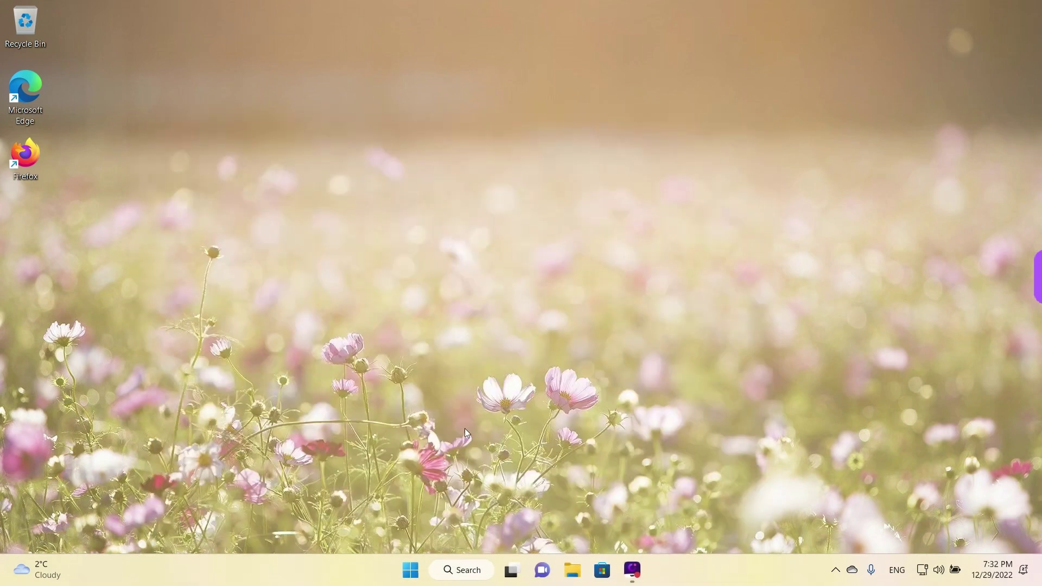
# Step: Open Windows Settings in a maximized window and go to the Default apps page under Apps
pyautogui.click(417, 573)
pyautogui.rightClick(416, 573)
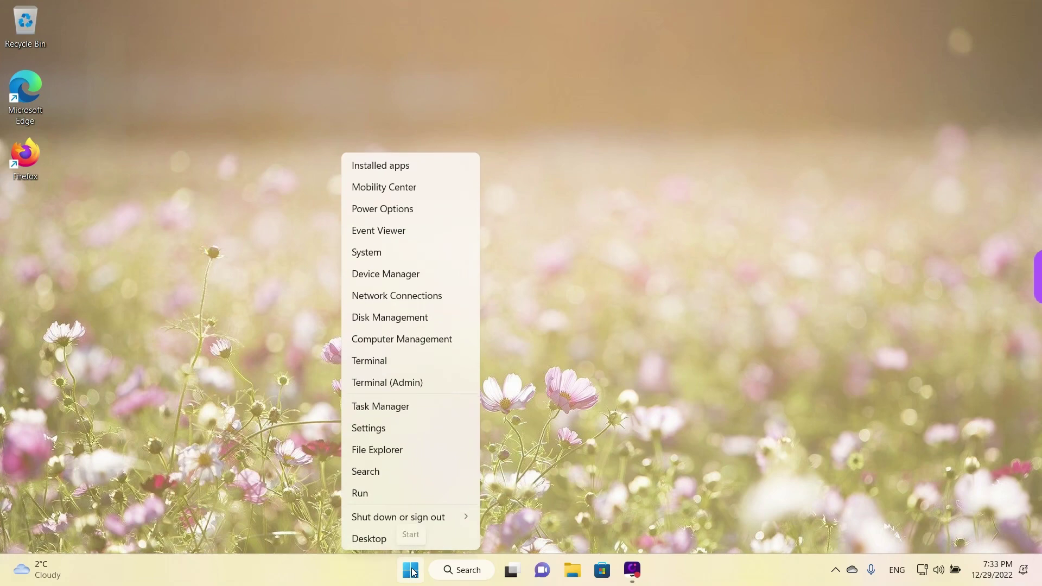
pyautogui.click(398, 430)
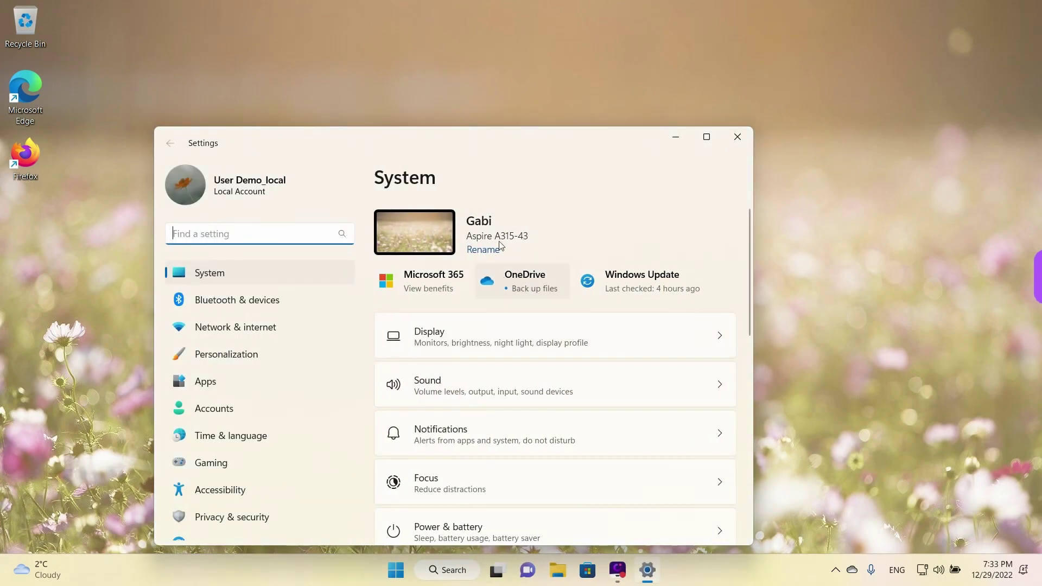
pyautogui.moveTo(469, 135); pyautogui.dragTo(533, 102)
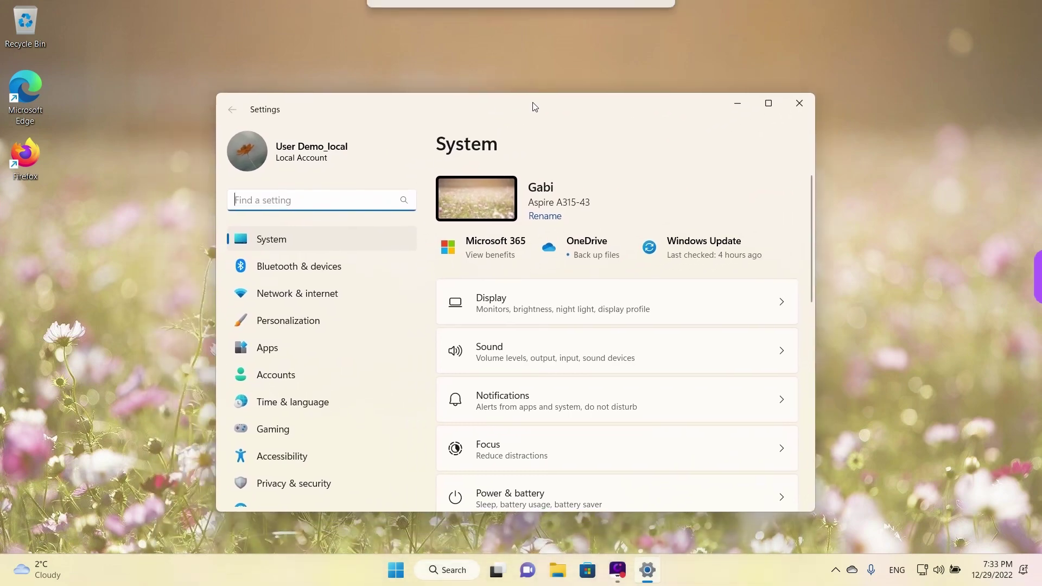
pyautogui.click(769, 103)
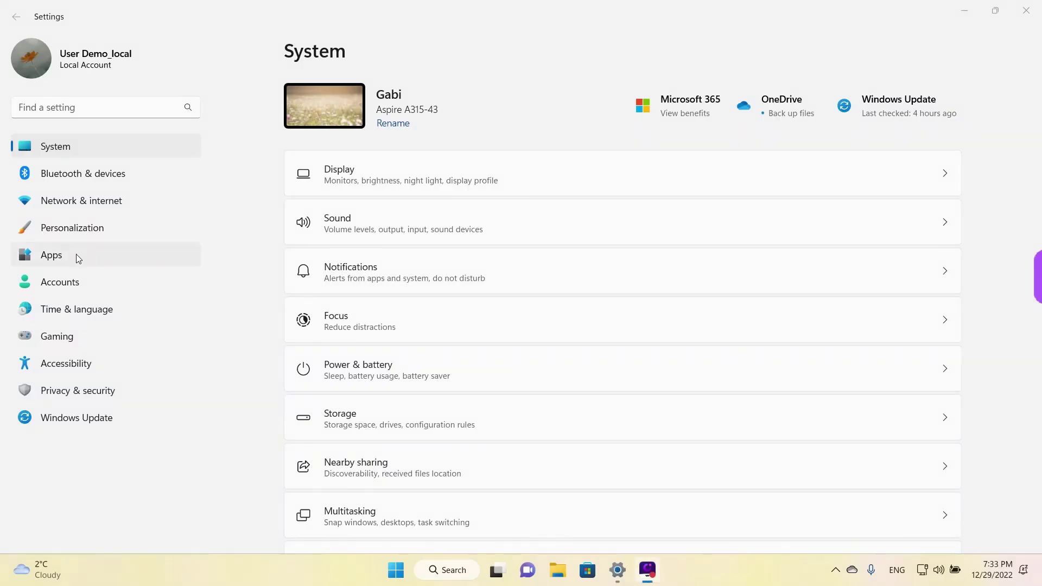
pyautogui.click(76, 254)
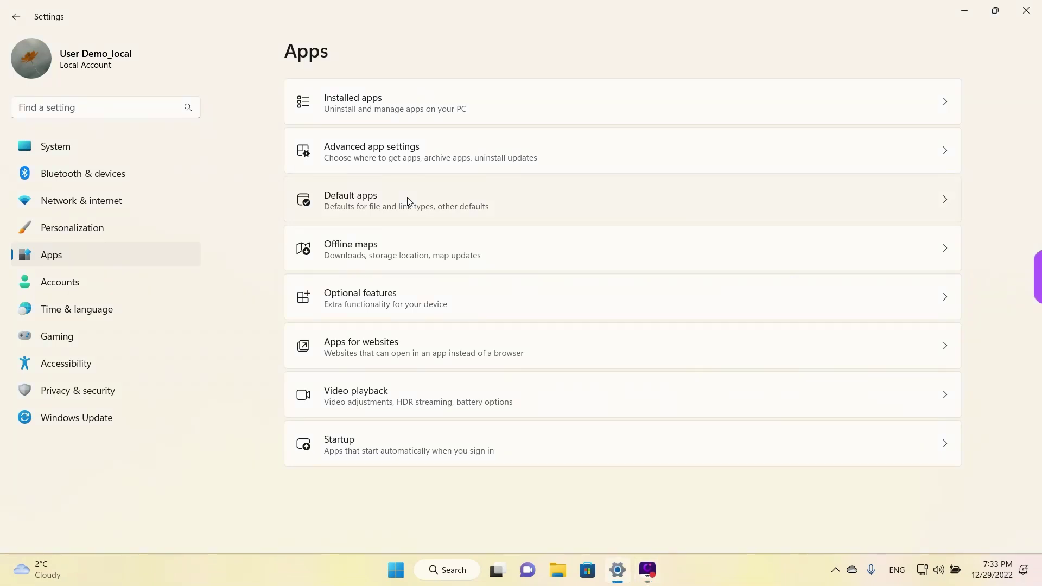
pyautogui.click(409, 201)
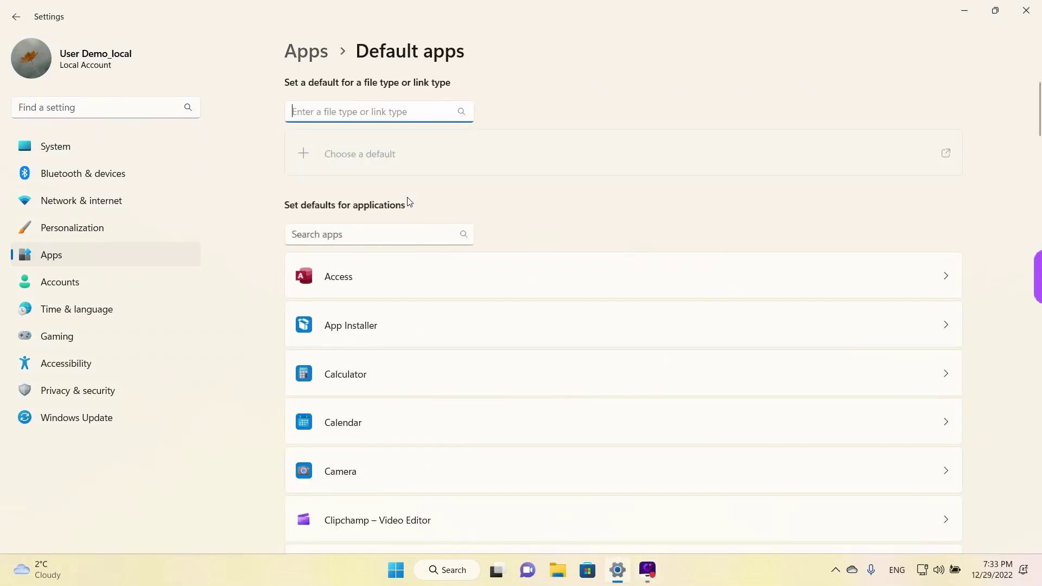
# Step: Find Firefox among the applications on the Default apps page and make it the default browser
pyautogui.click(383, 229)
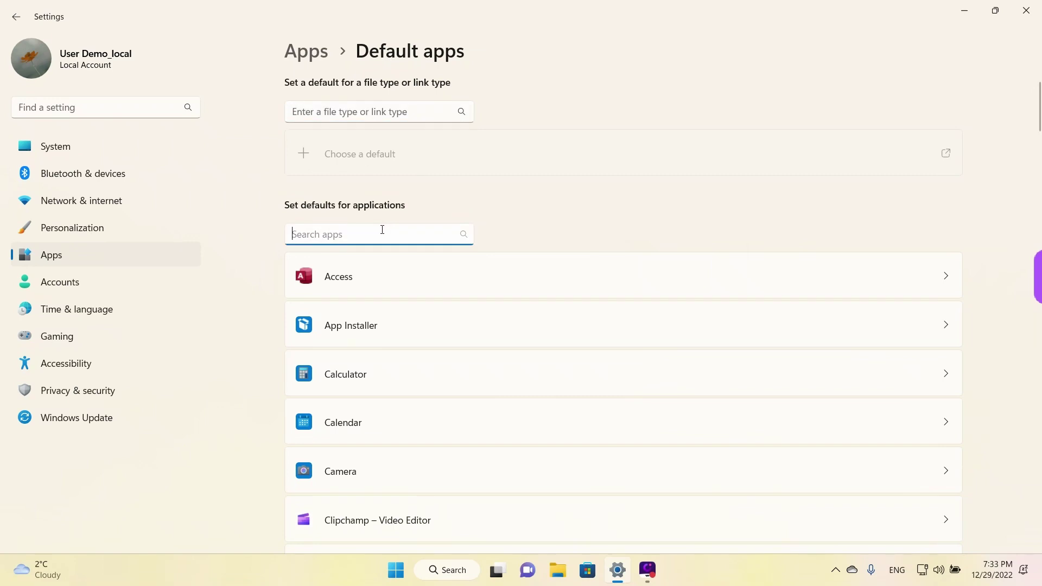
pyautogui.scroll(-8, 534, 272)
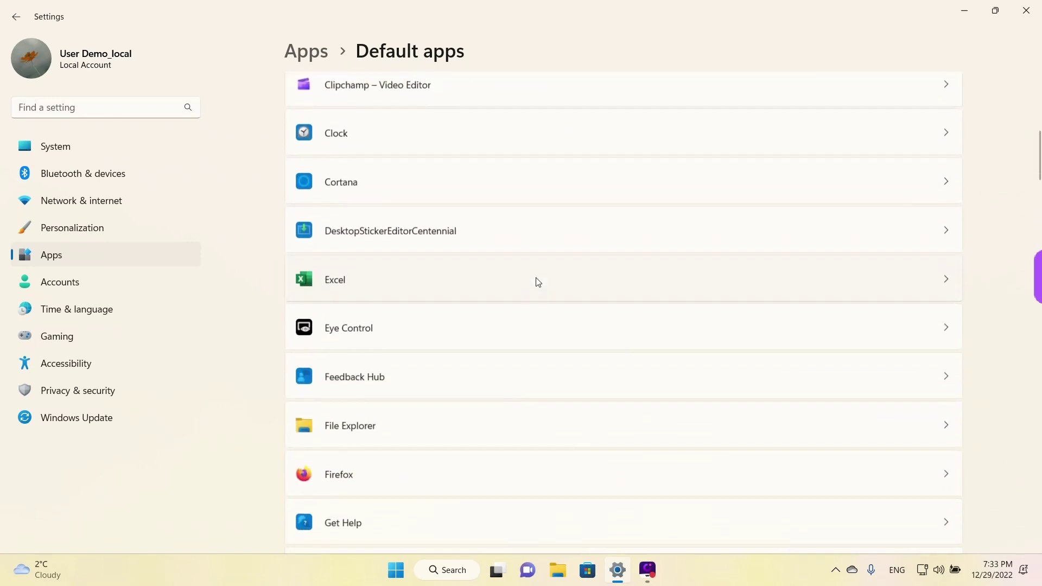
pyautogui.scroll(-5, 538, 281)
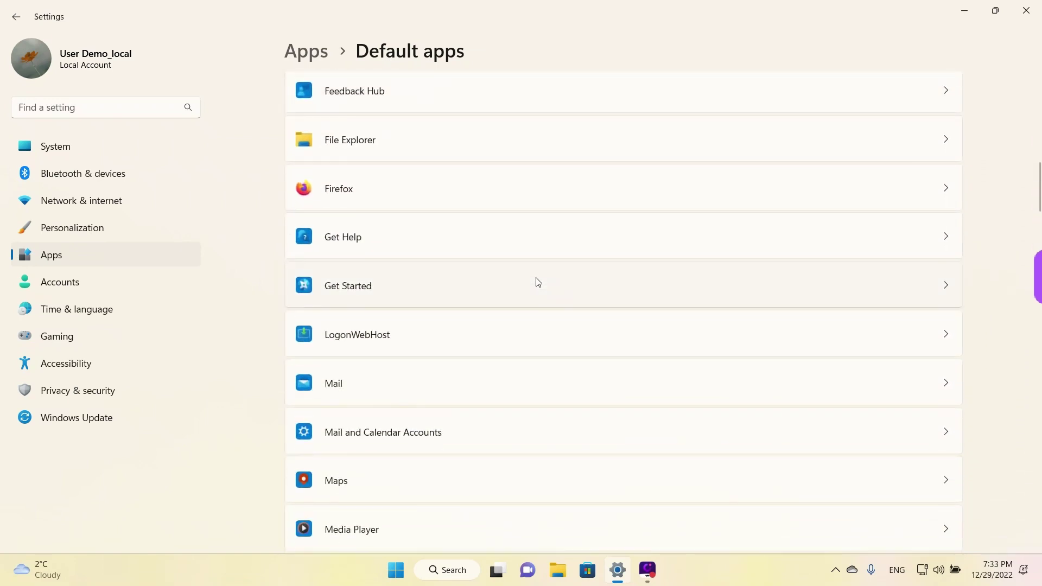
pyautogui.scroll(3, 538, 282)
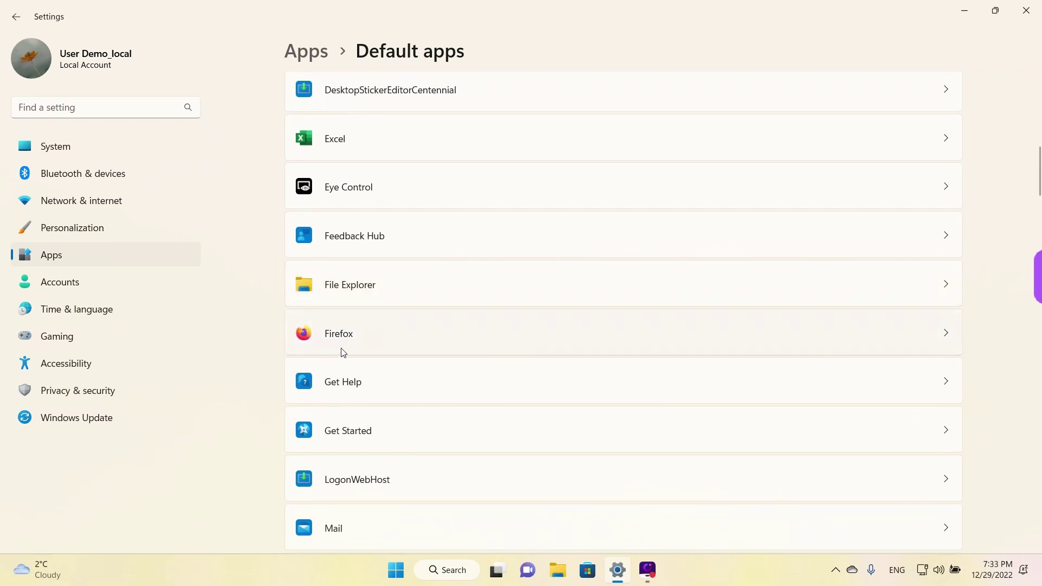
pyautogui.scroll(10, 266, 328)
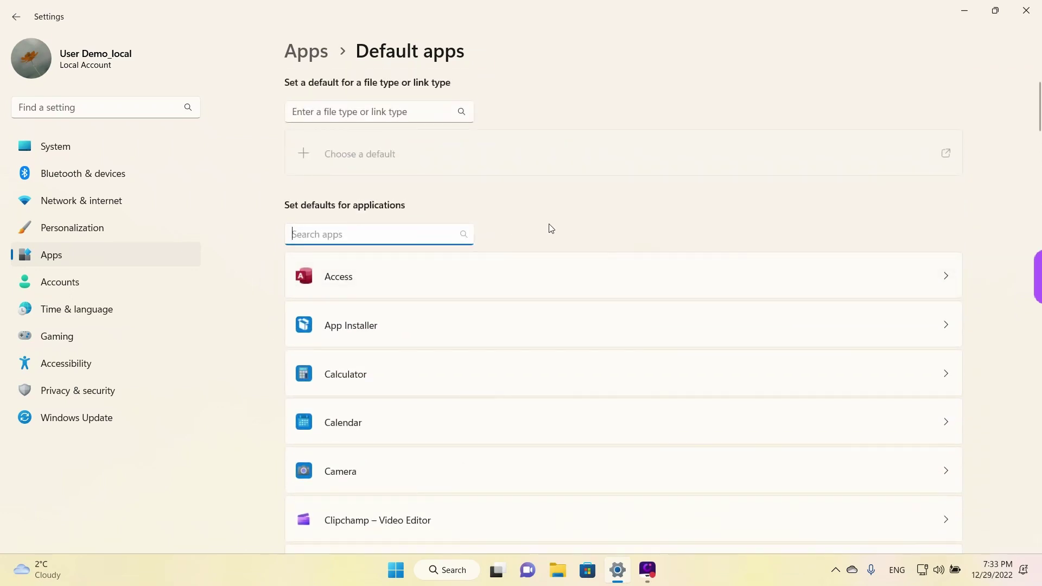
pyautogui.write('Firef')
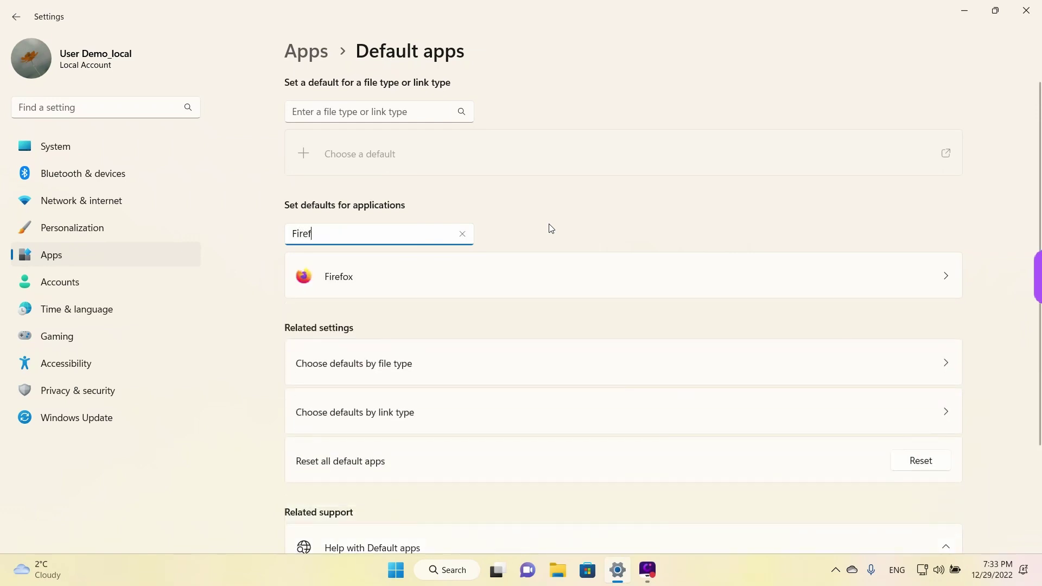
pyautogui.write('ox')
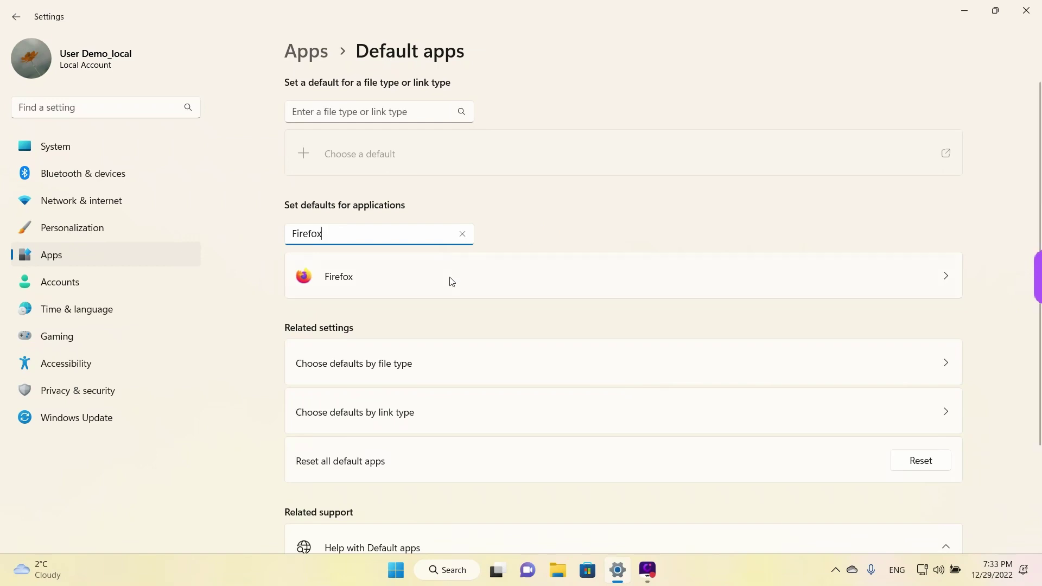
pyautogui.click(368, 281)
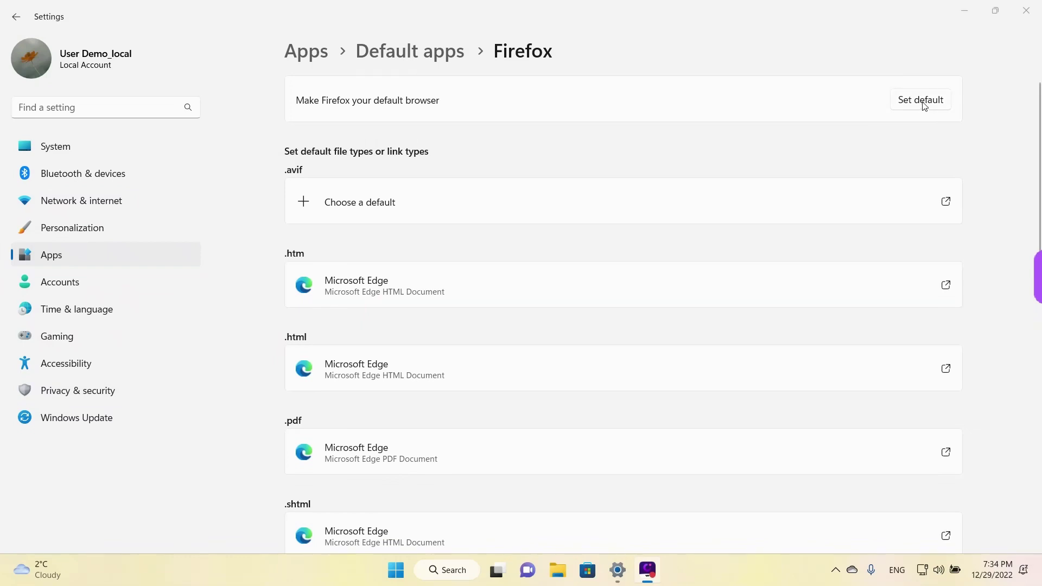
pyautogui.click(923, 103)
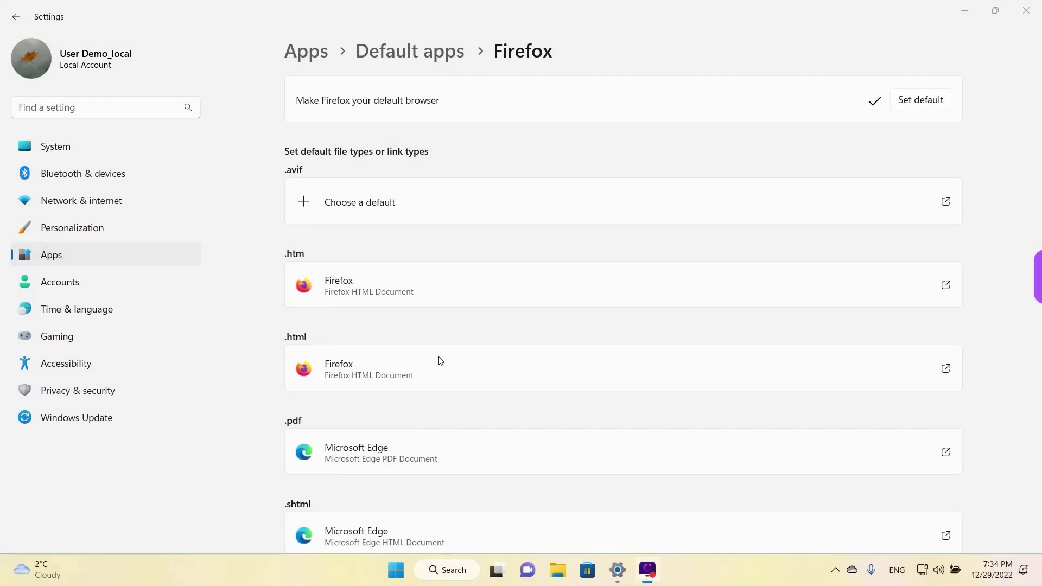
# Step: Review which app each file type and link type on the Firefox defaults page is assigned to, including .pdf, .shtml and .svg
pyautogui.scroll(-10, 440, 361)
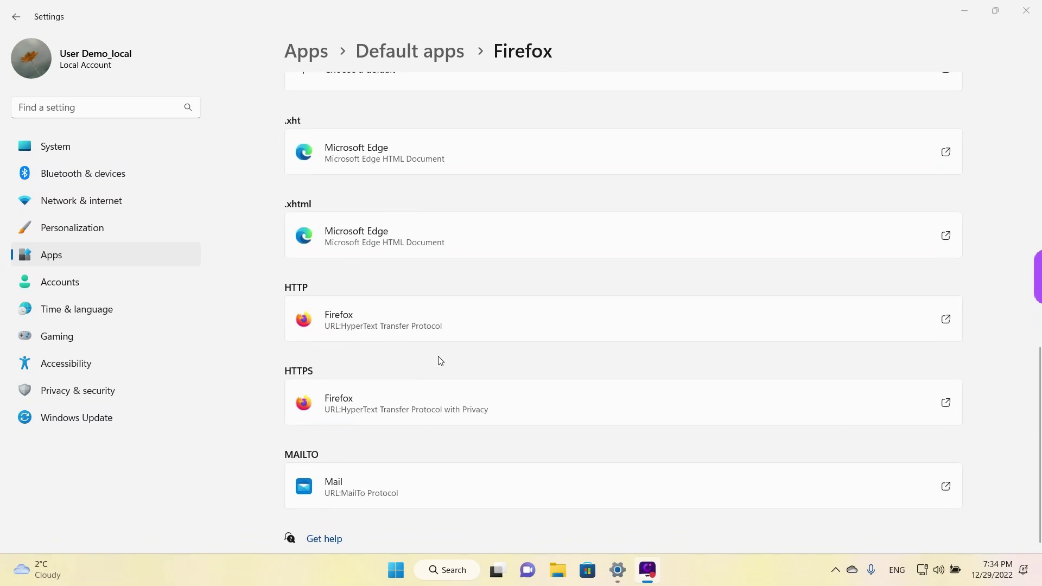
pyautogui.scroll(8, 440, 361)
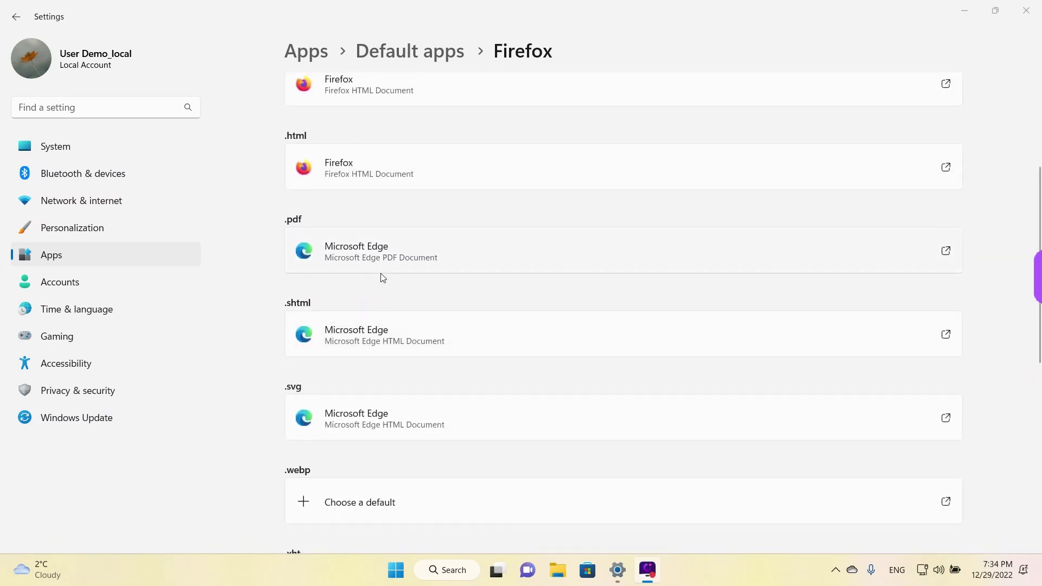
pyautogui.moveTo(278, 229); pyautogui.dragTo(304, 230)
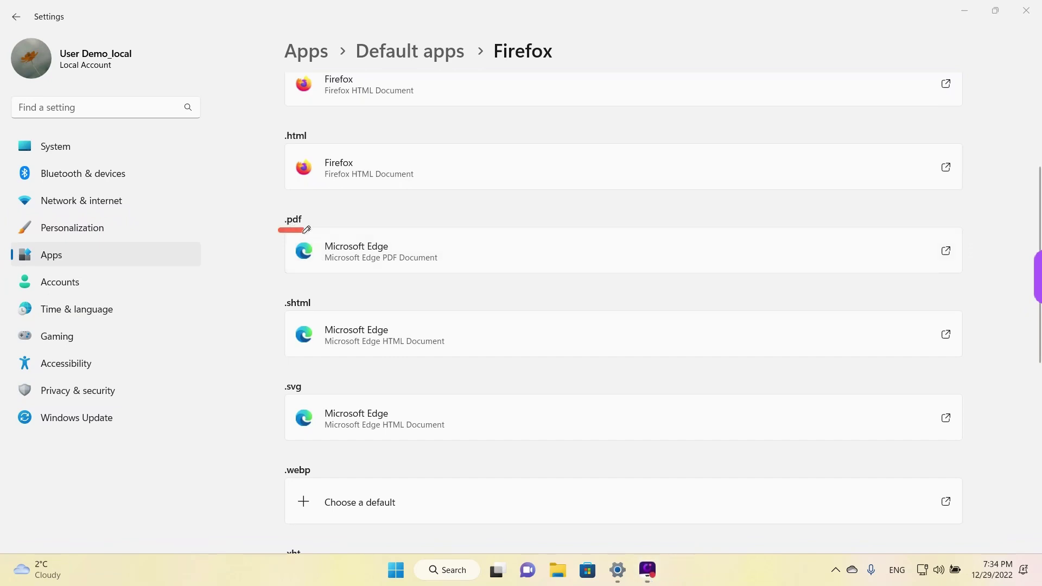
pyautogui.moveTo(277, 315); pyautogui.dragTo(320, 314)
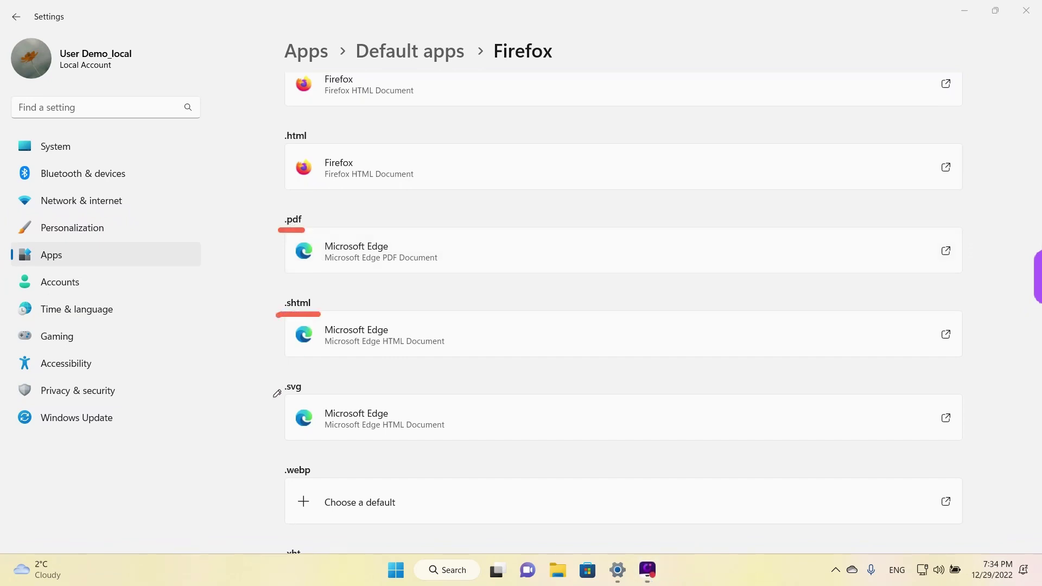
pyautogui.moveTo(273, 396); pyautogui.dragTo(317, 395)
pyautogui.press('Escape')
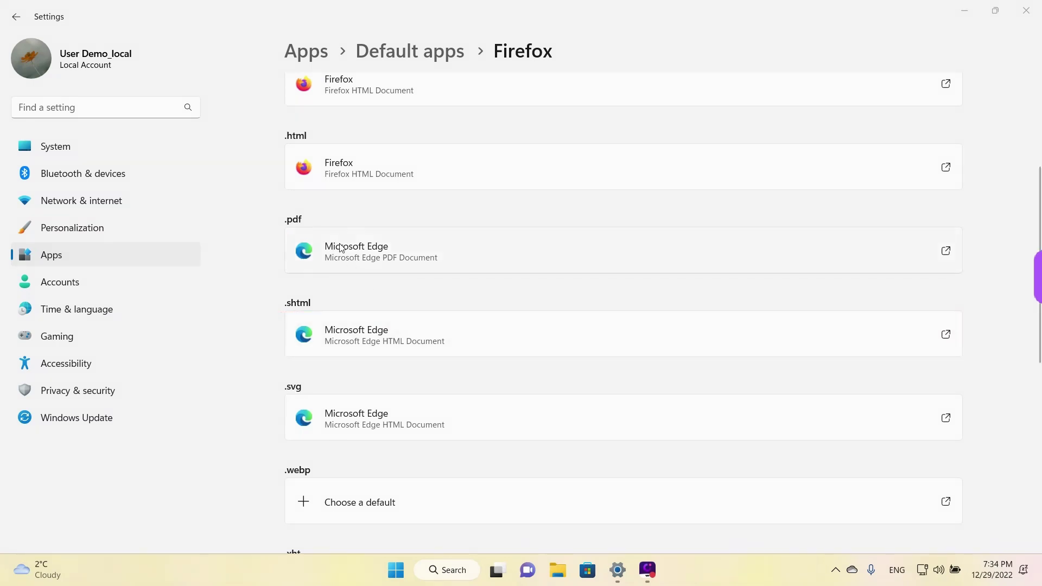
pyautogui.scroll(4, 477, 260)
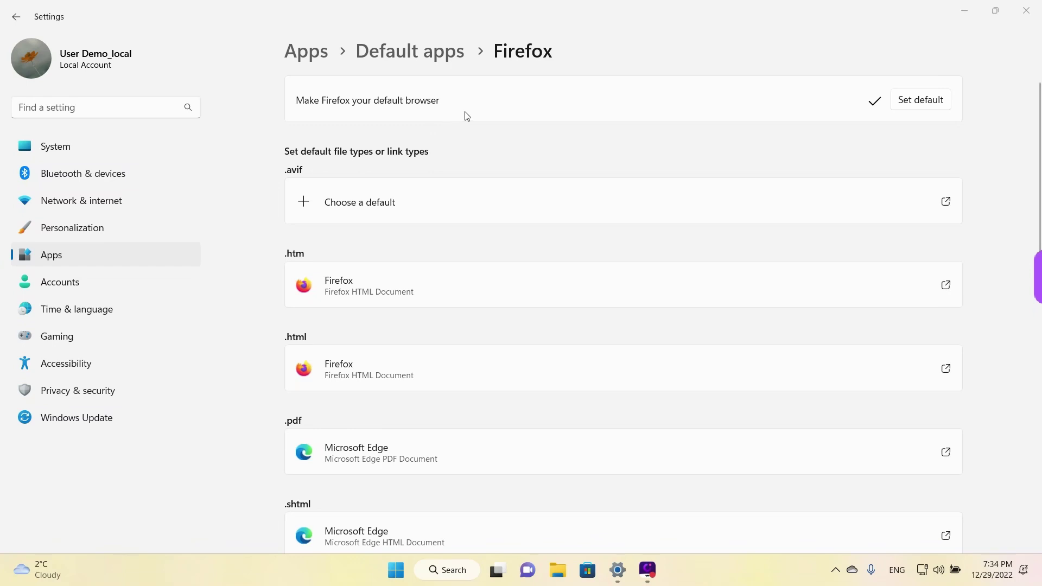
# Step: Set Firefox as the default app for .pdf files
pyautogui.scroll(-1, 469, 110)
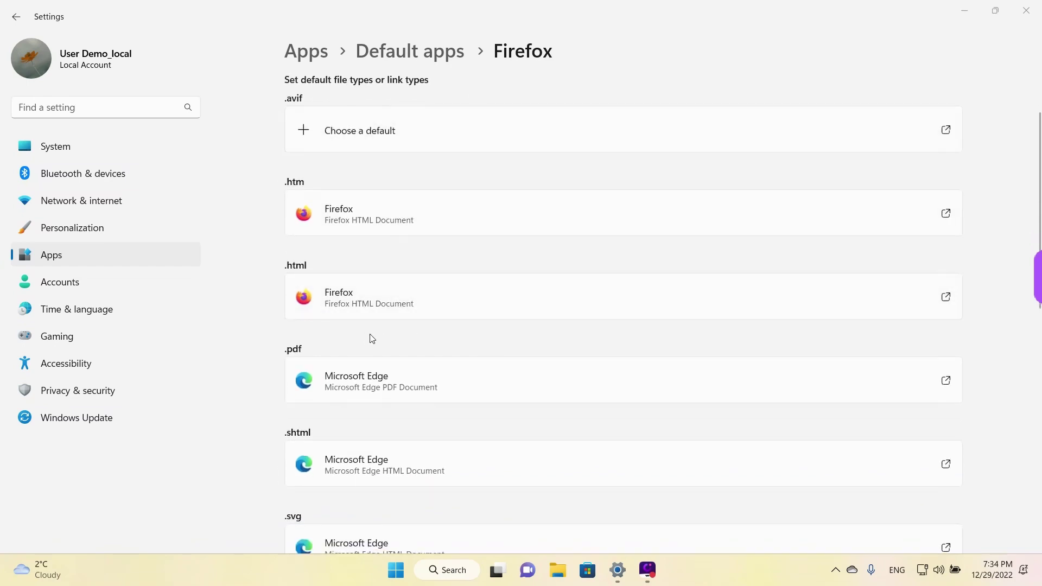
pyautogui.scroll(-1, 372, 339)
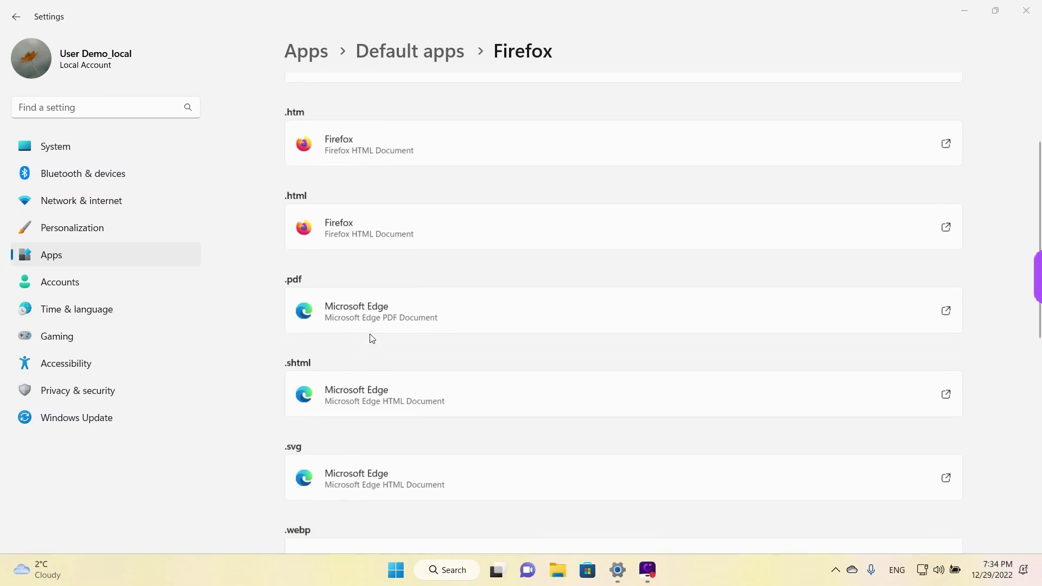
pyautogui.click(346, 316)
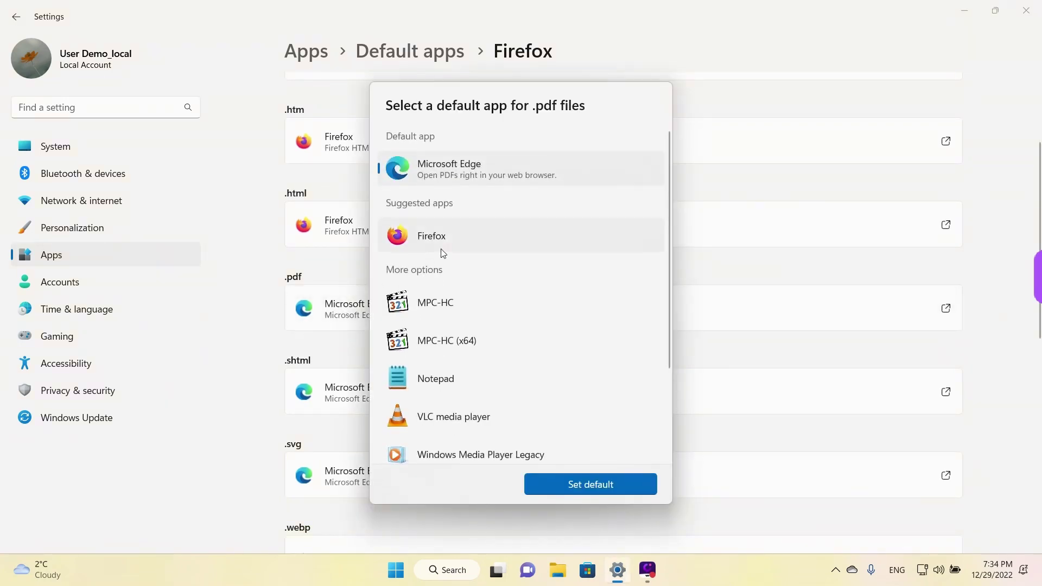
pyautogui.scroll(-3, 525, 246)
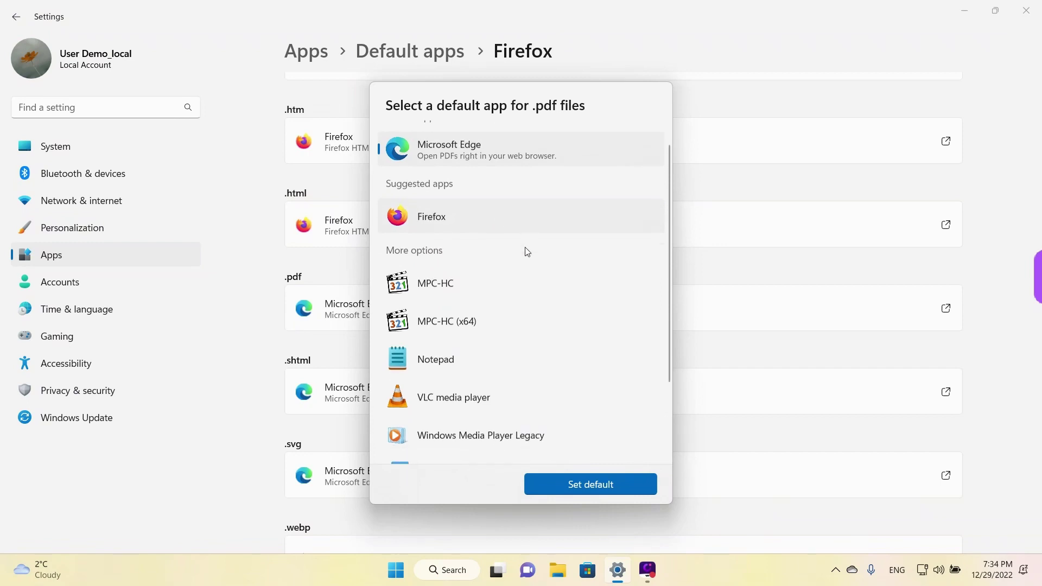
pyautogui.scroll(3, 525, 246)
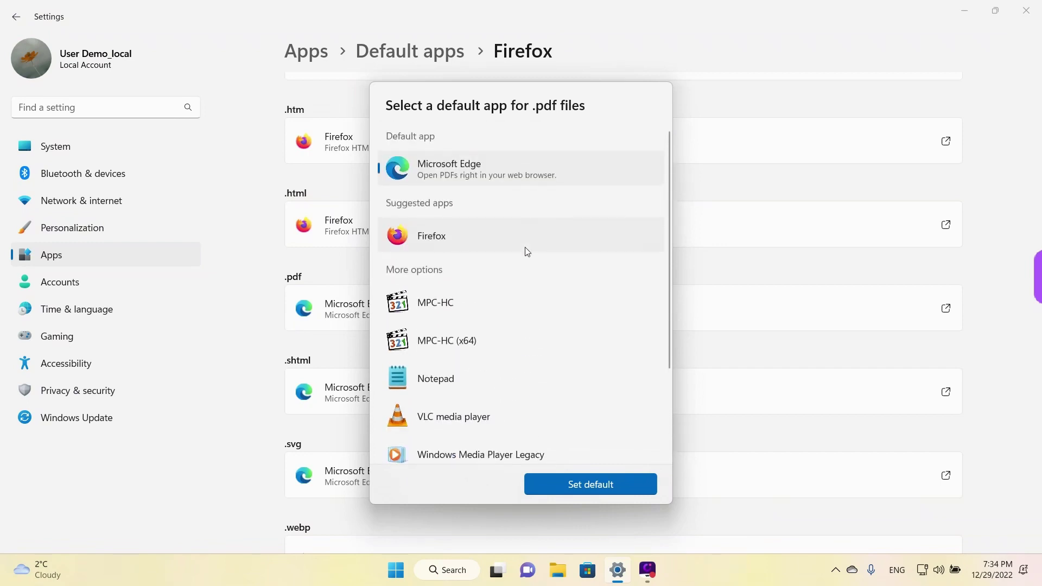
pyautogui.click(444, 238)
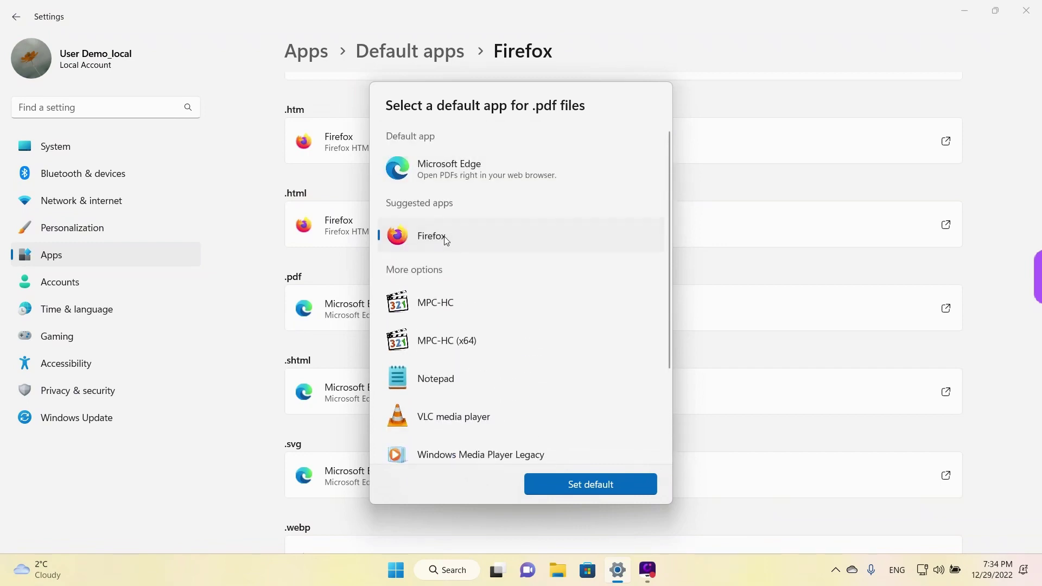
pyautogui.click(603, 486)
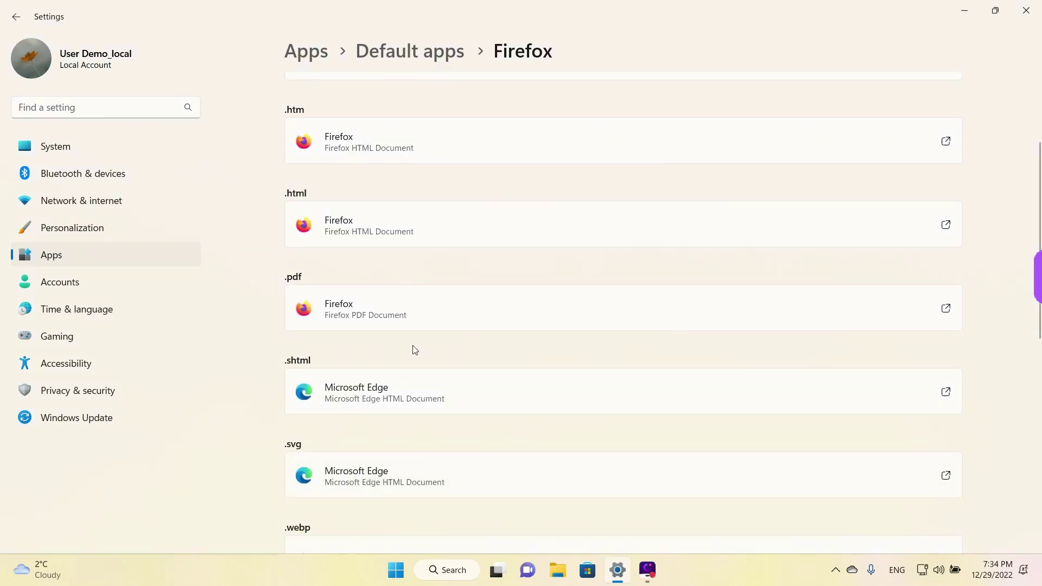
# Step: Set Firefox as the default app for .shtml files and check the remaining file type assignments
pyautogui.scroll(-1, 374, 354)
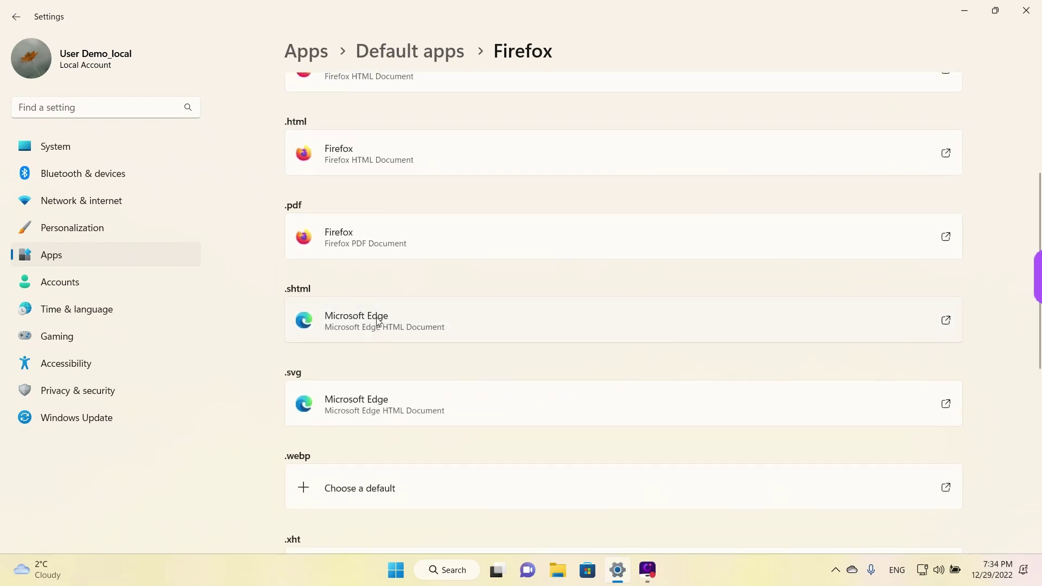
pyautogui.click(378, 321)
pyautogui.click(432, 236)
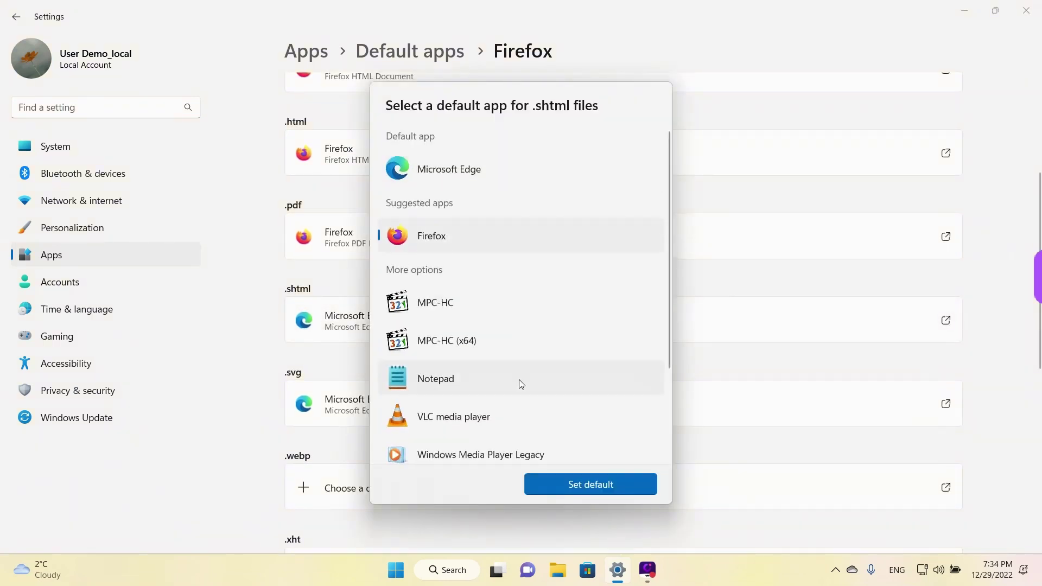
pyautogui.click(556, 481)
pyautogui.scroll(-3, 503, 326)
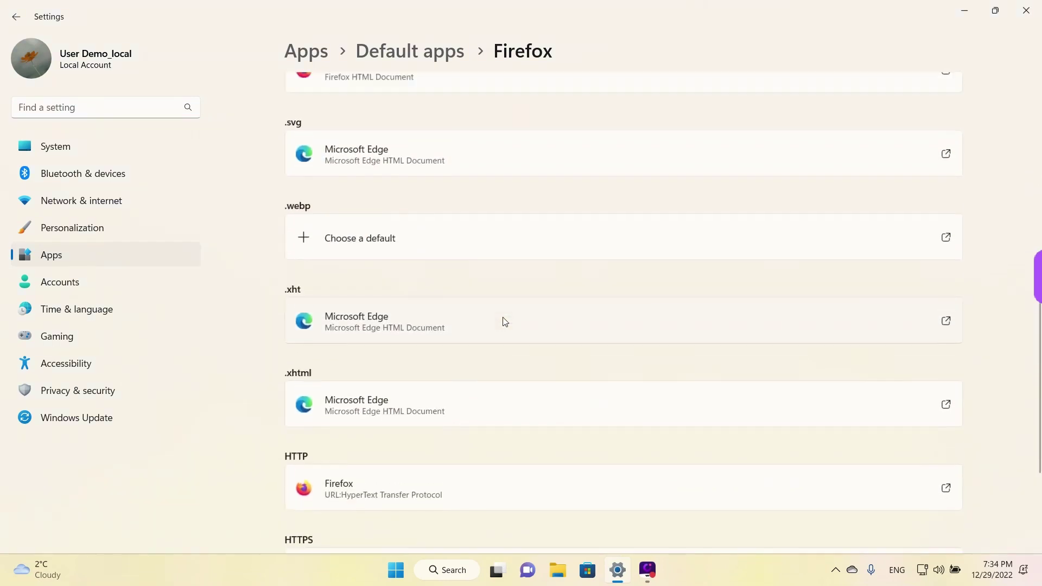
pyautogui.scroll(7, 503, 321)
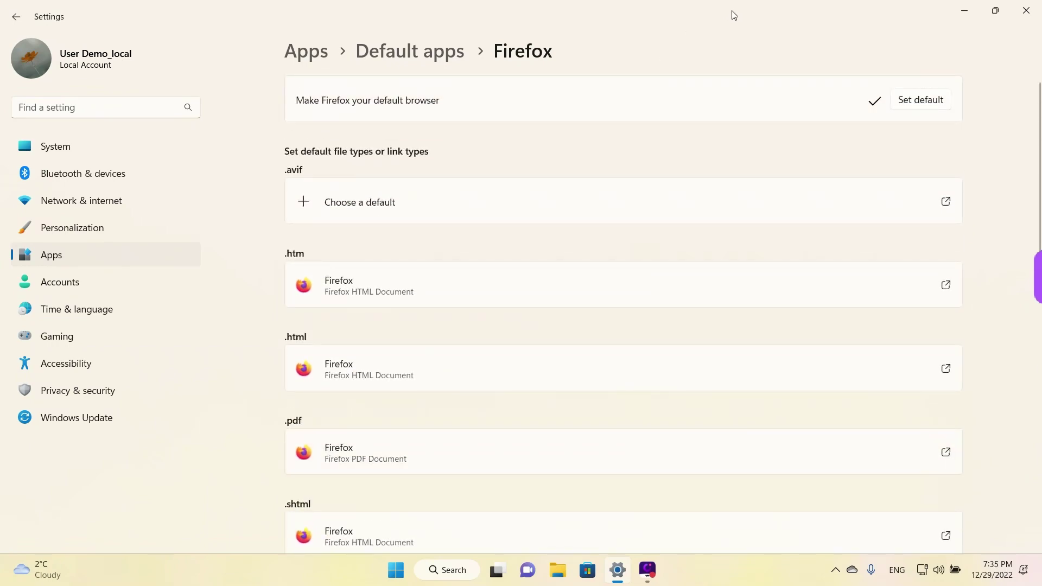
# Step: Close the Windows Settings window, switch to Microsoft Edge and reject the cookies on the Bing page
pyautogui.moveTo(733, 15); pyautogui.dragTo(509, 132)
pyautogui.click(822, 115)
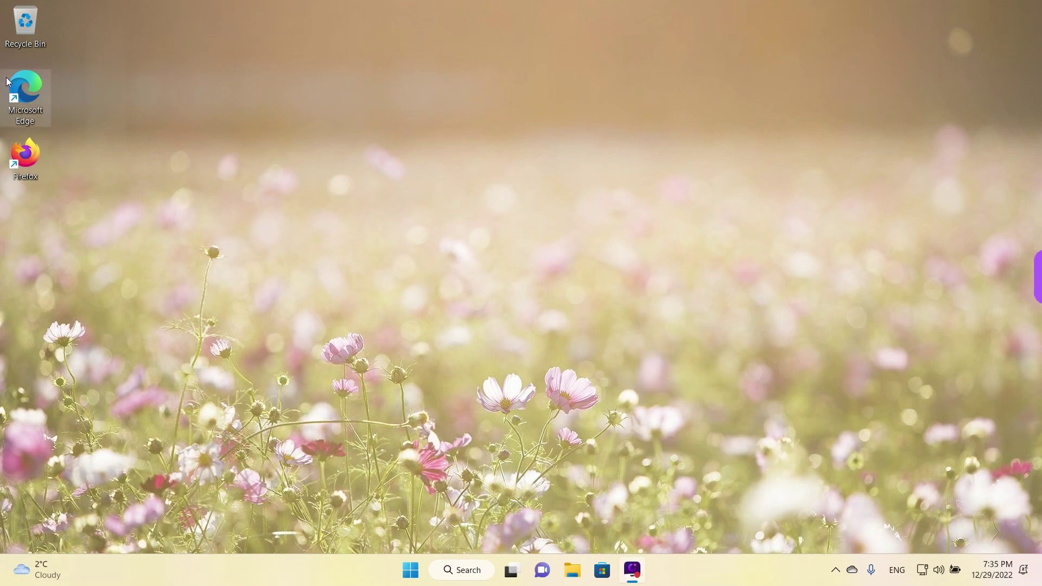
pyautogui.doubleClick(24, 96)
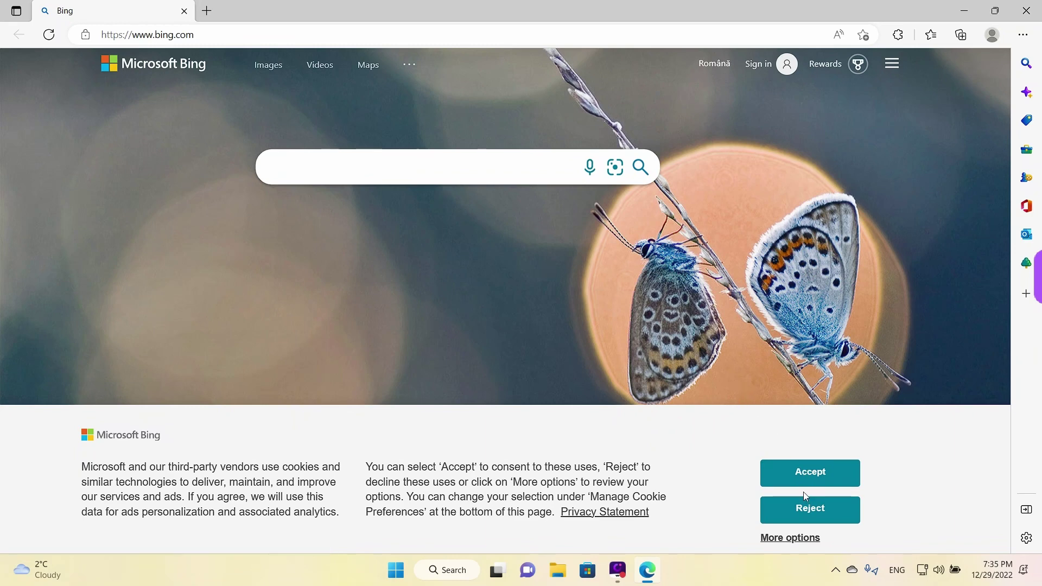
pyautogui.click(807, 513)
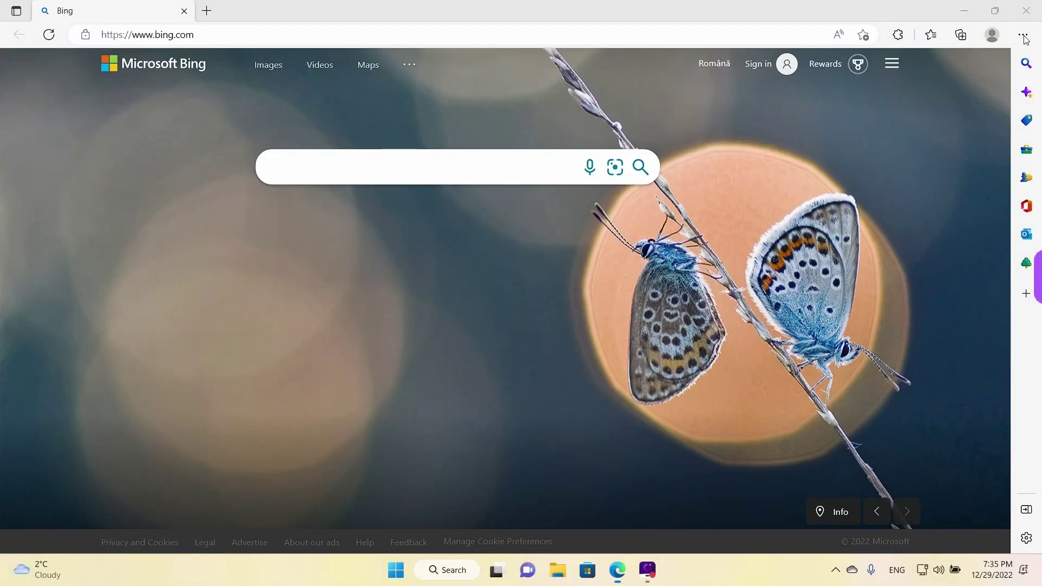
# Step: Open the default browser page in the Microsoft Edge settings
pyautogui.click(1024, 37)
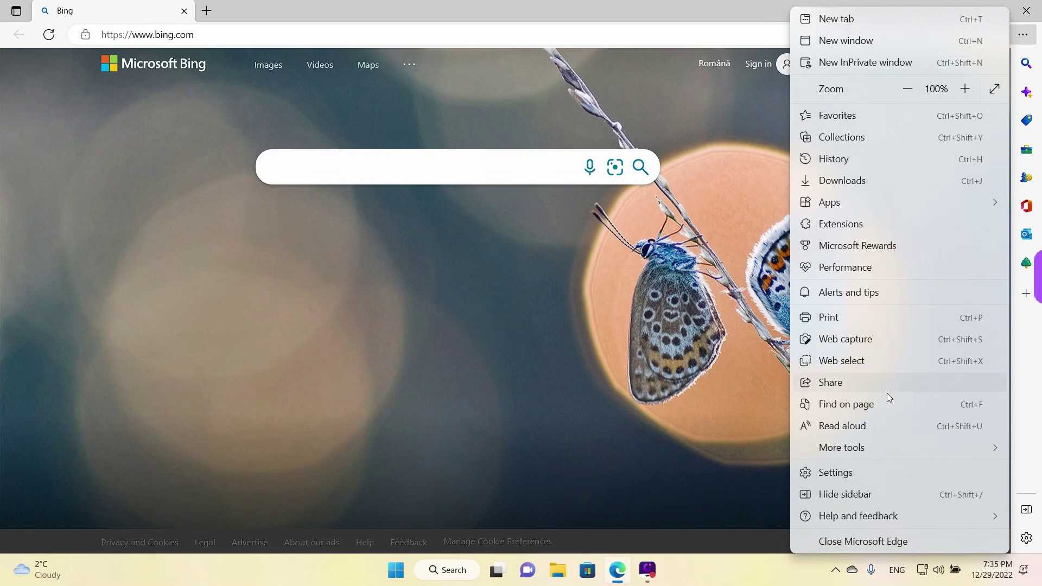
pyautogui.click(873, 474)
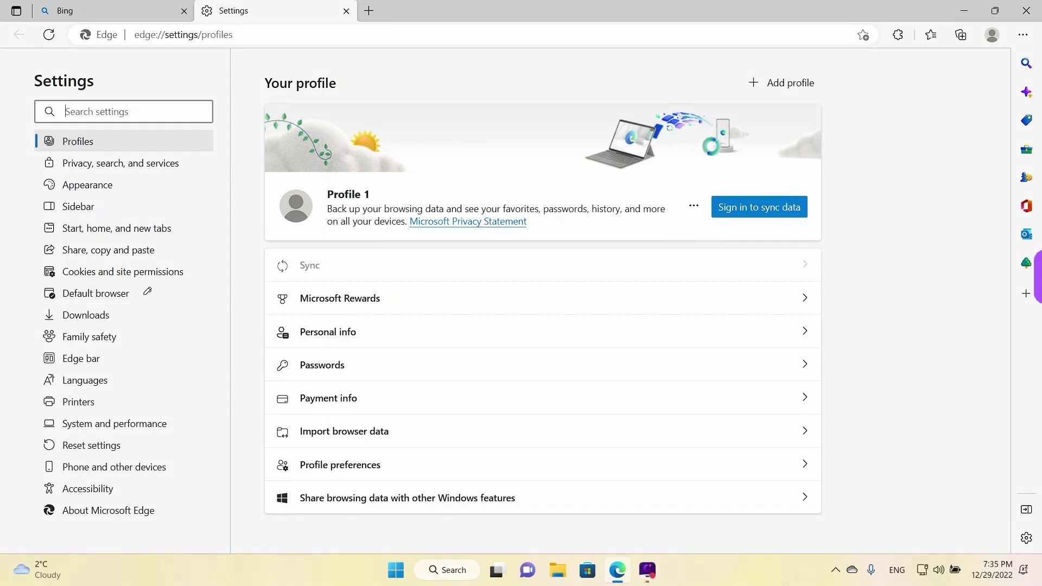
pyautogui.moveTo(142, 294); pyautogui.dragTo(202, 292)
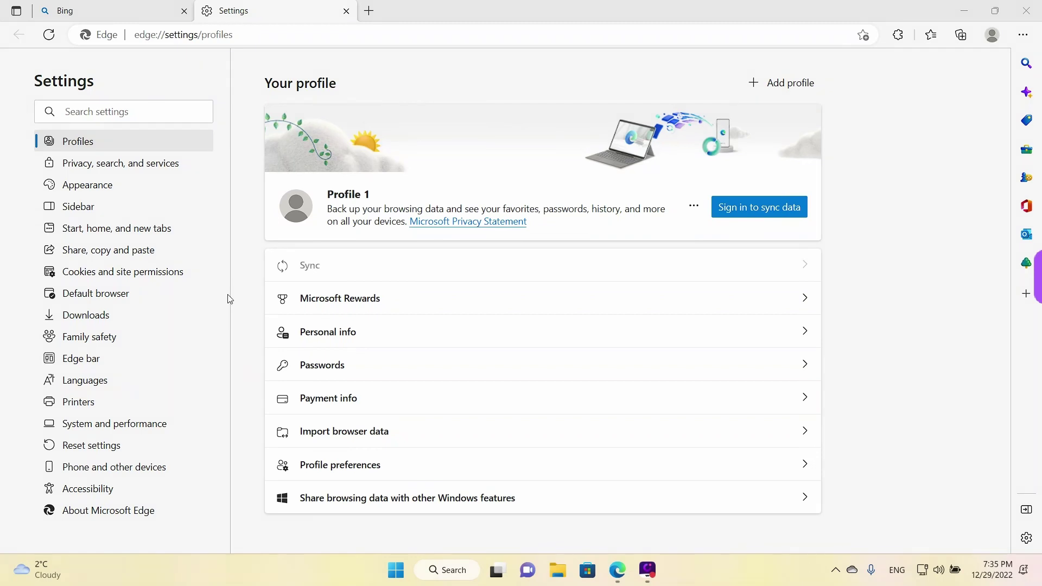
pyautogui.click(109, 297)
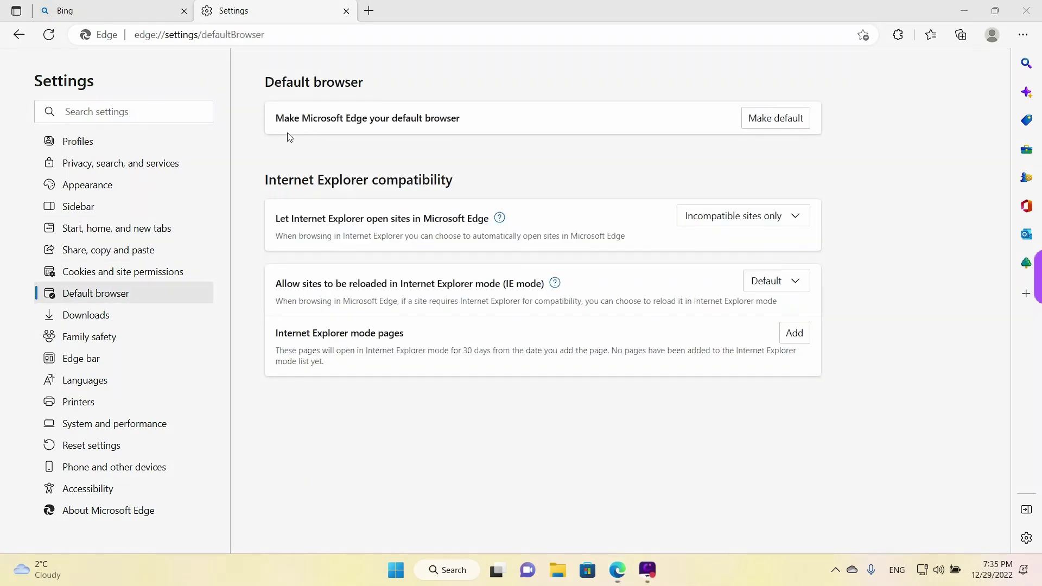
# Step: Make Microsoft Edge the default browser from its own settings and close the Edge window
pyautogui.press('ctrl')
pyautogui.press('ctrl')
pyautogui.press('ctrl')
pyautogui.press('ctrl')
pyautogui.click(783, 116)
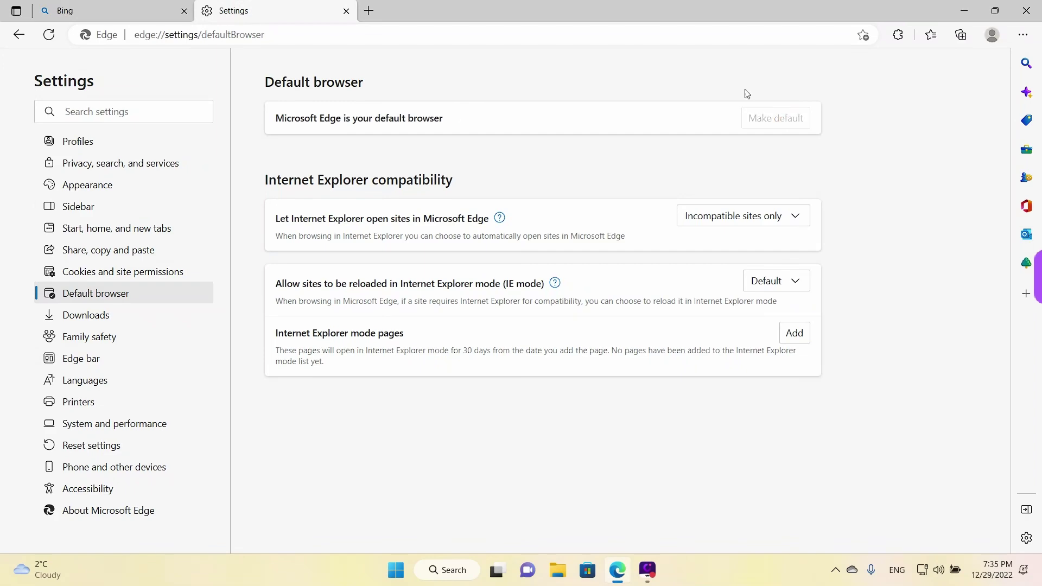
pyautogui.moveTo(656, 7); pyautogui.dragTo(549, 37)
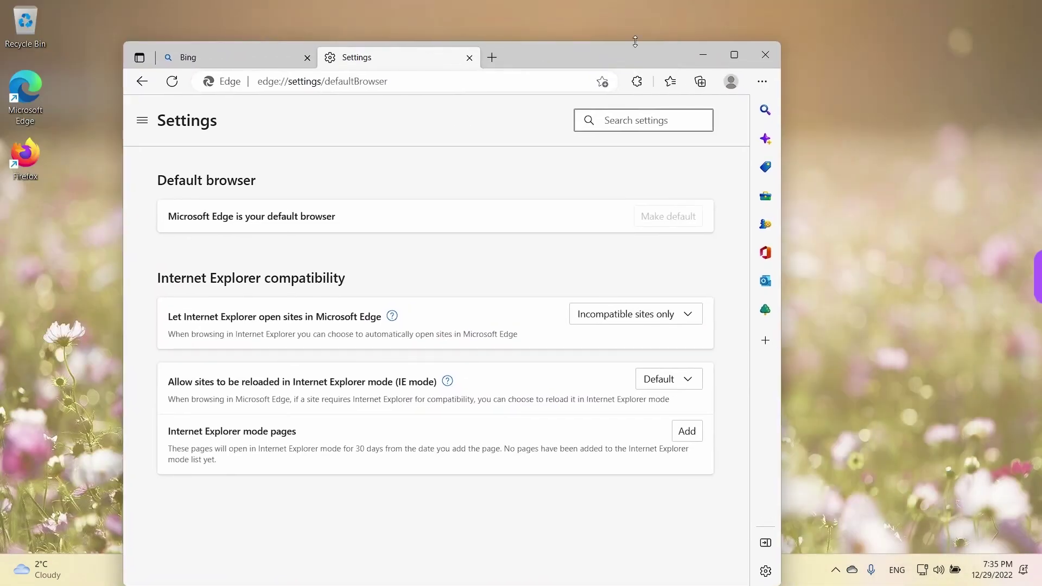
pyautogui.click(765, 51)
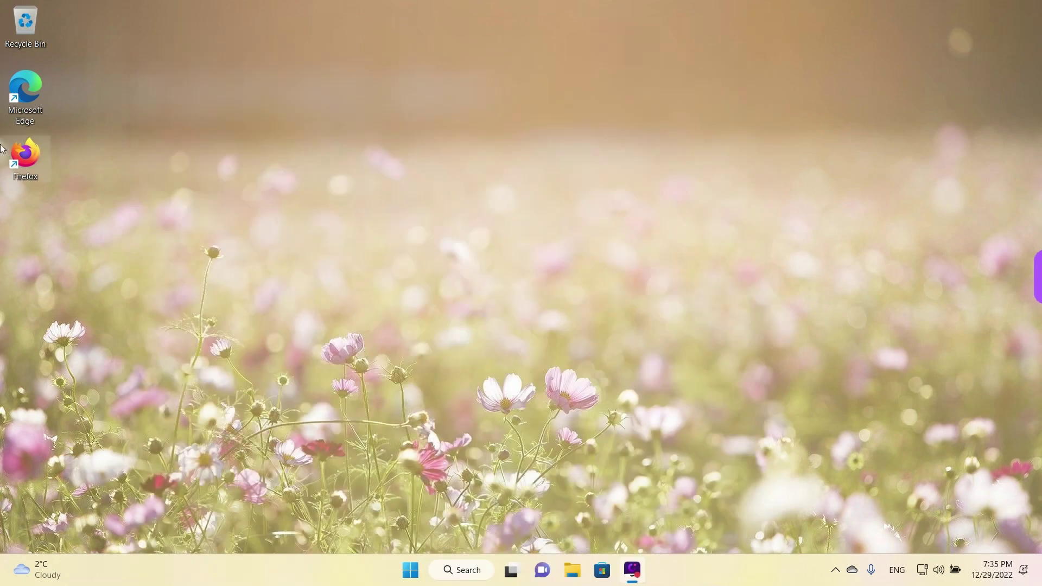
# Step: Switch to Firefox, decline the offer to make it the primary browser and open its settings
pyautogui.doubleClick(25, 154)
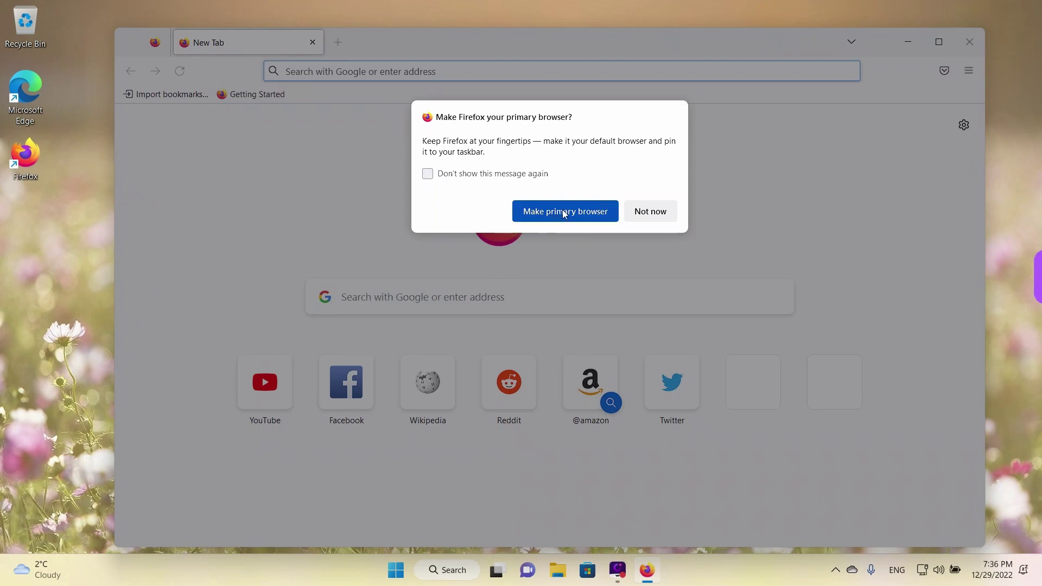
pyautogui.click(650, 212)
pyautogui.click(970, 73)
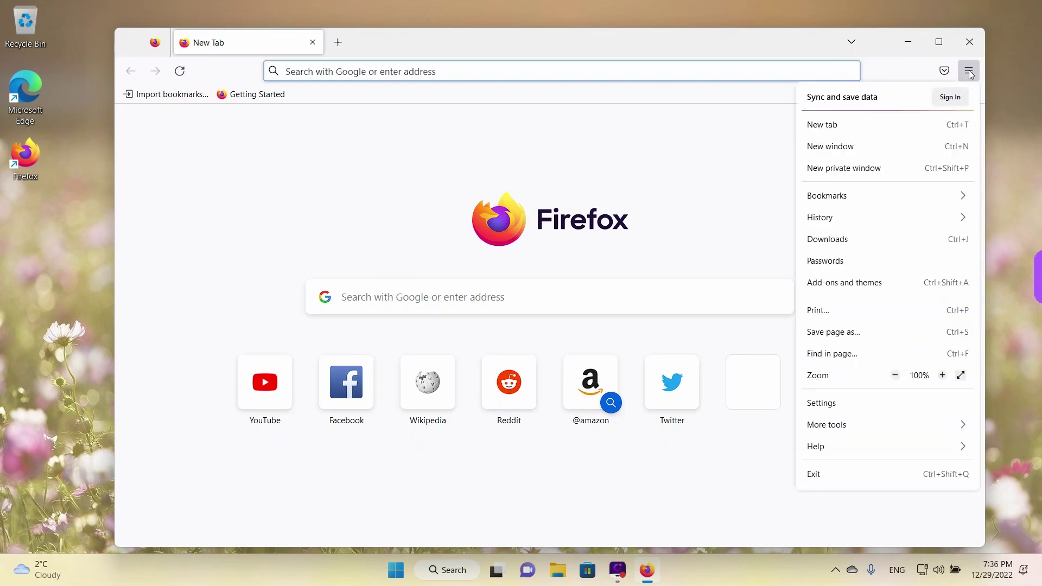
pyautogui.click(851, 407)
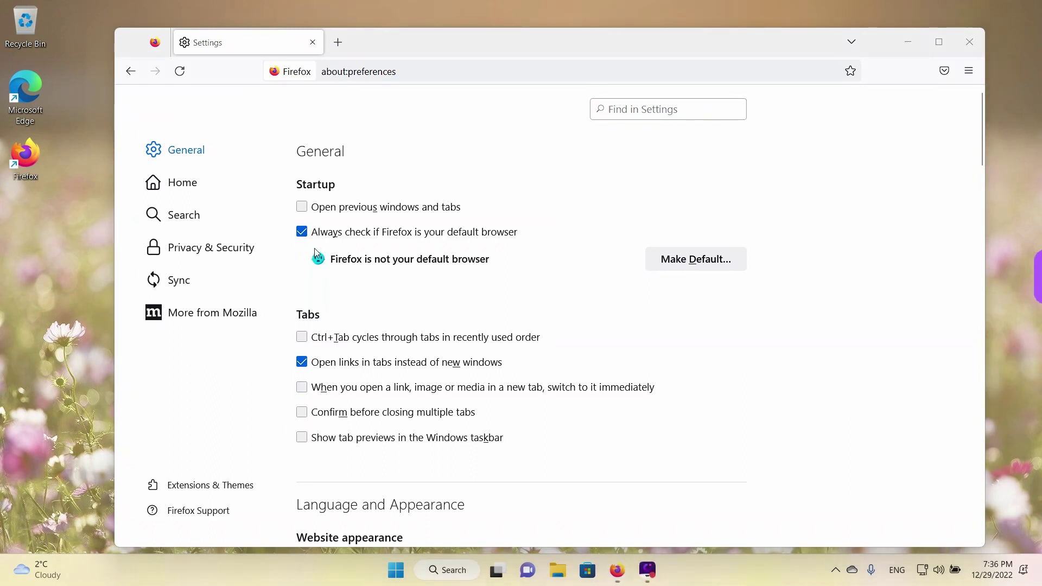
# Step: Make Firefox the default browser from the Startup section of its General settings
pyautogui.click(358, 280)
pyautogui.moveTo(329, 277); pyautogui.dragTo(466, 268)
pyautogui.moveTo(652, 282)
pyautogui.mouseDown()
pyautogui.moveTo(756, 219)
pyautogui.moveTo(623, 286)
pyautogui.moveTo(686, 293)
pyautogui.mouseUp()
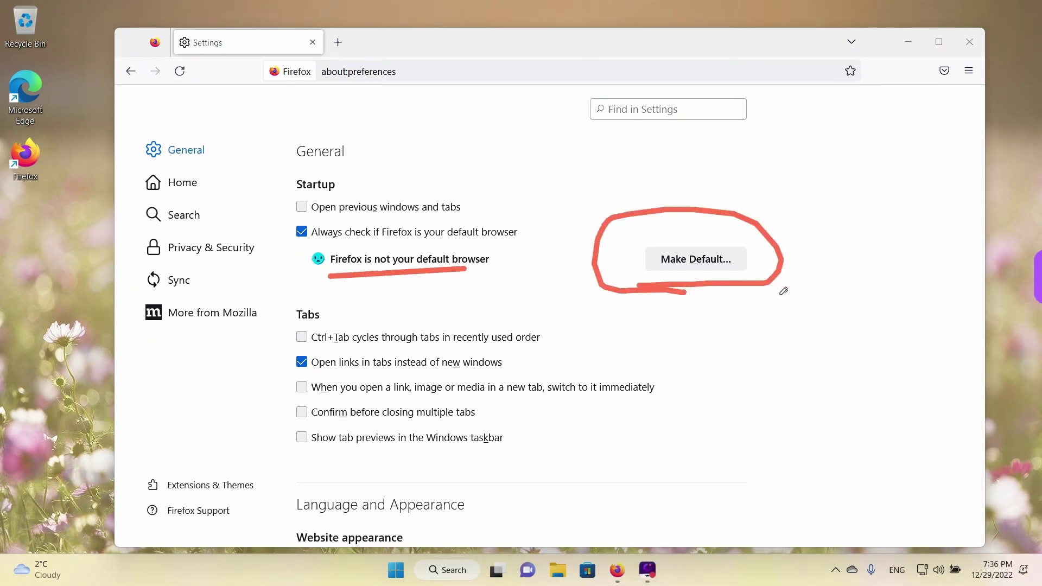
pyautogui.click(697, 268)
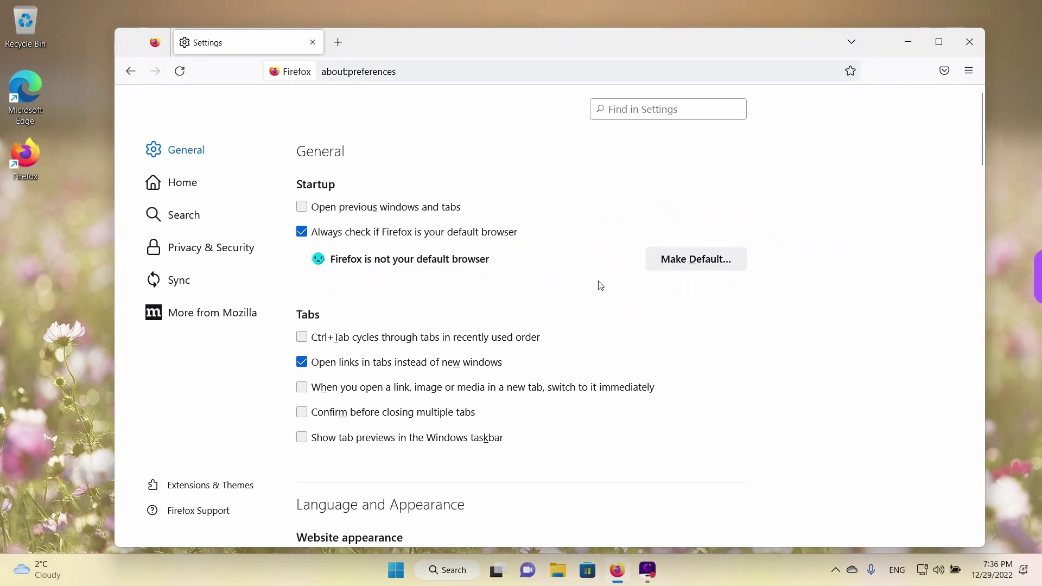
pyautogui.moveTo(678, 44); pyautogui.dragTo(639, 39)
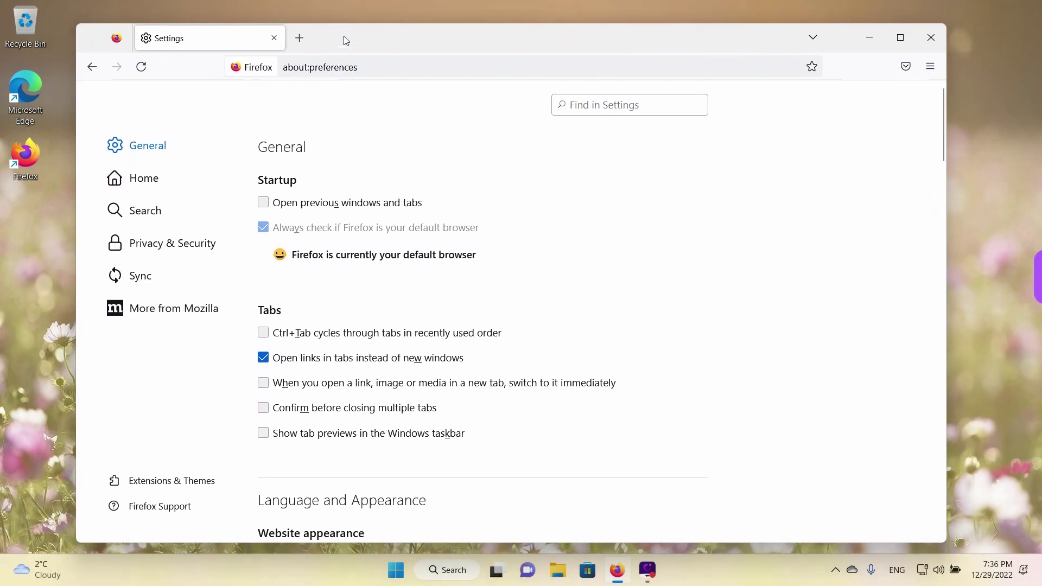